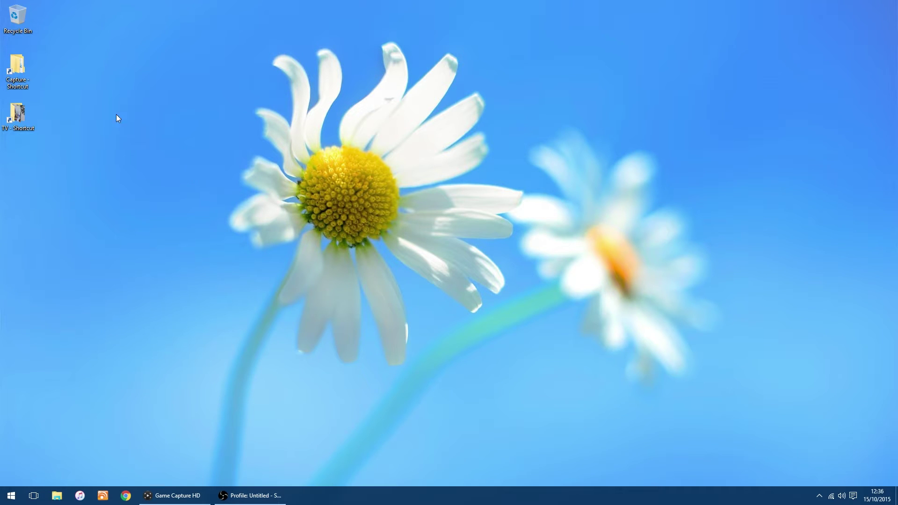
double_click(23, 76)
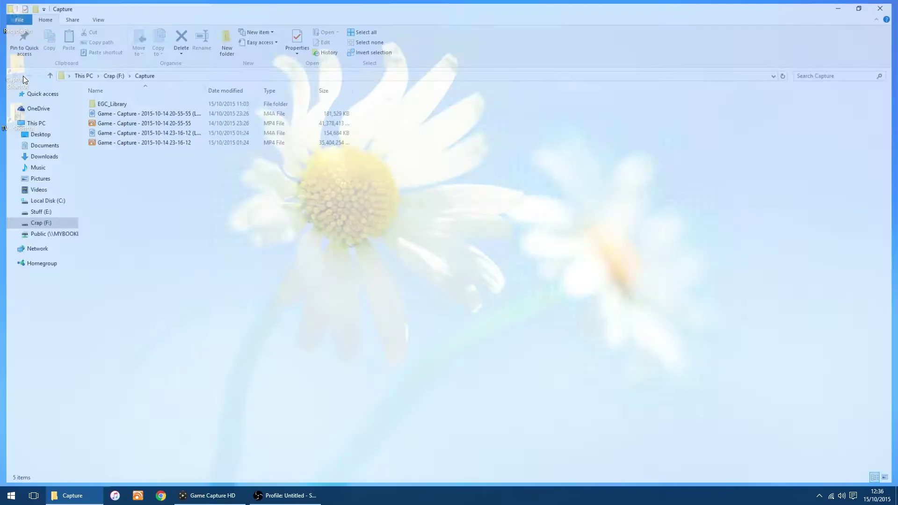
double_click(117, 102)
double_click(118, 103)
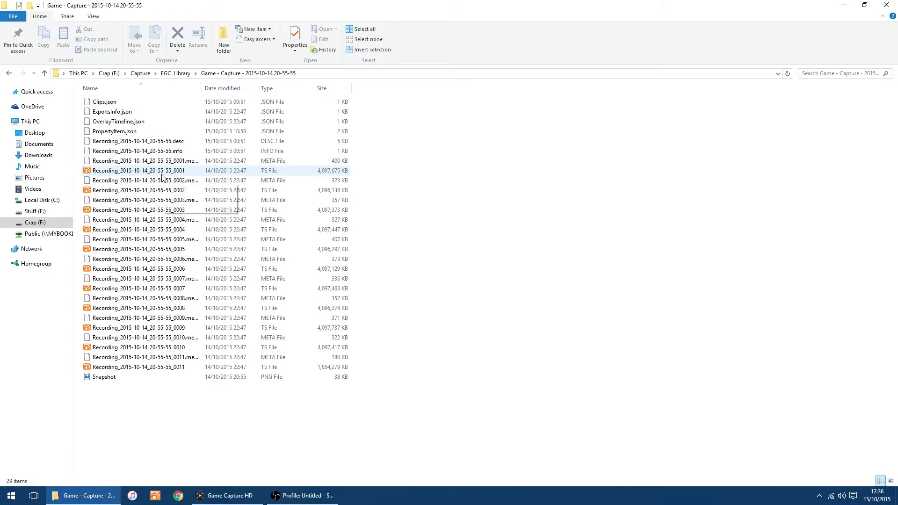
Step: Go back up to Capture, then reopen EGC_Library and the 20-55-55 capture folder
mouse_move(162, 176)
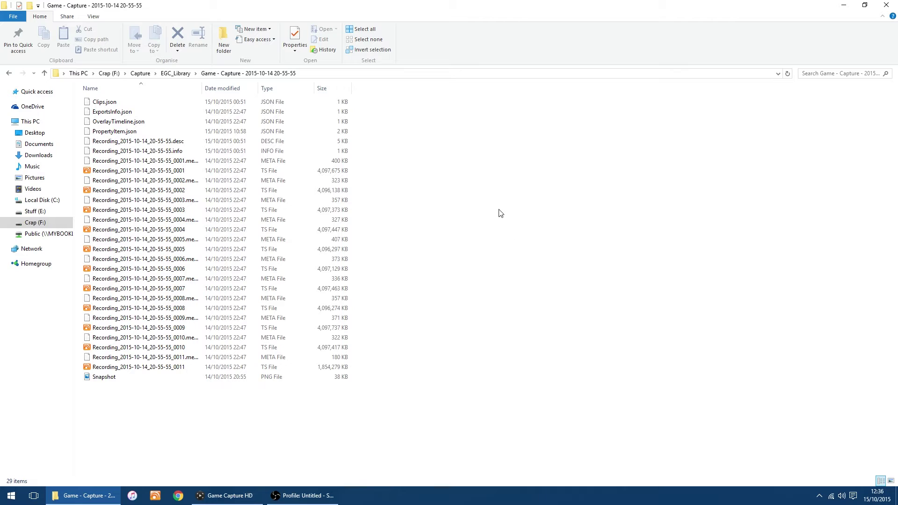
left_click(8, 74)
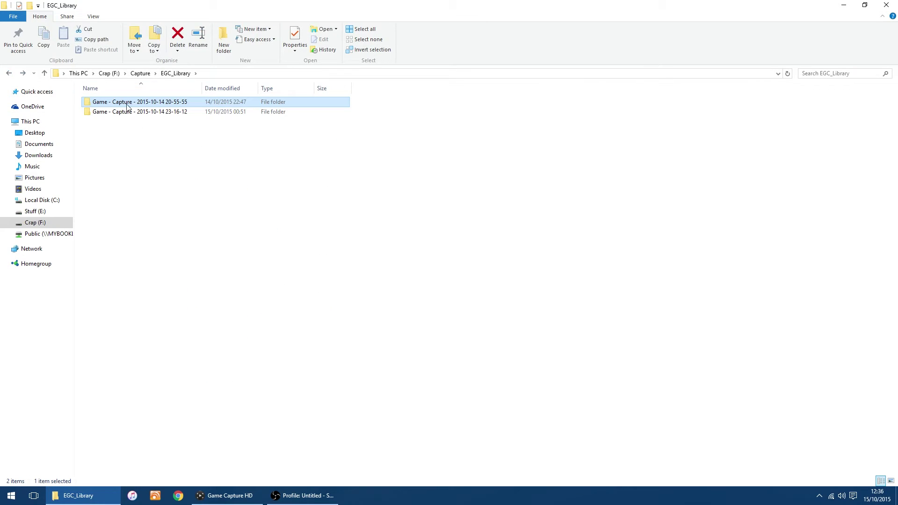
left_click(9, 74)
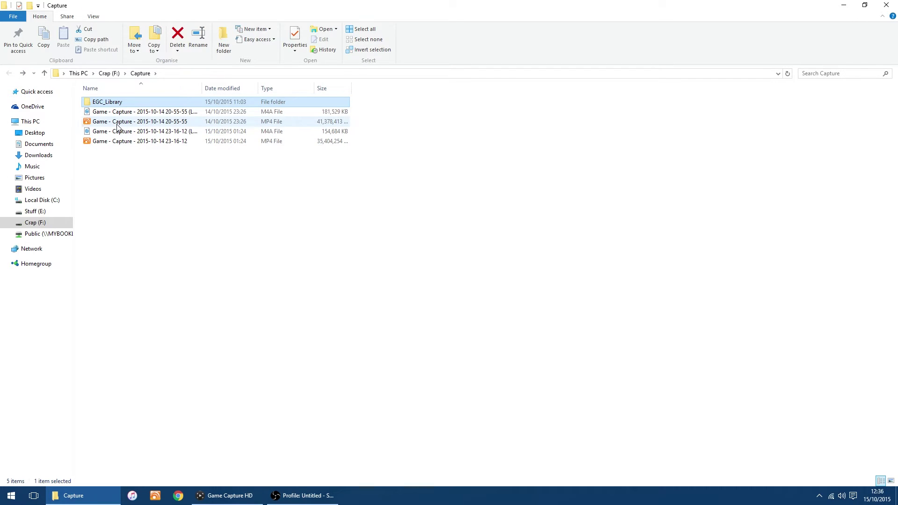
mouse_move(117, 125)
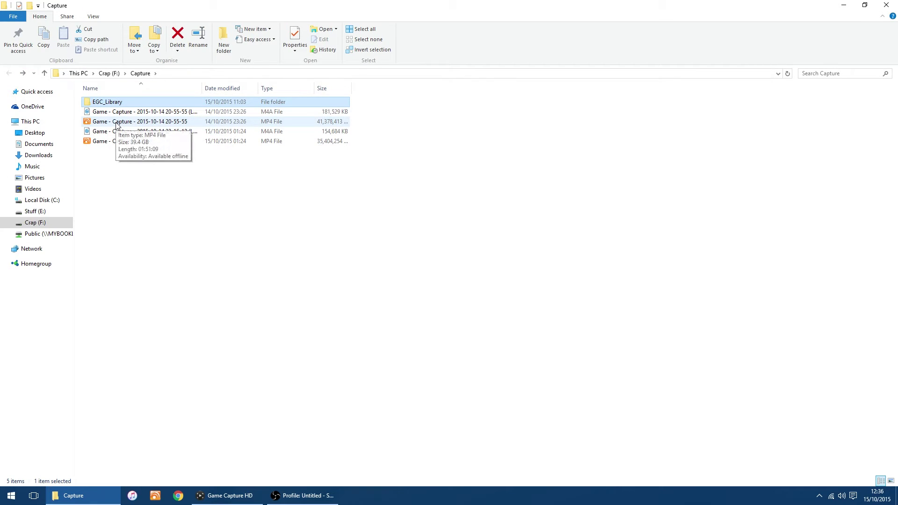
left_click(115, 194)
mouse_move(114, 126)
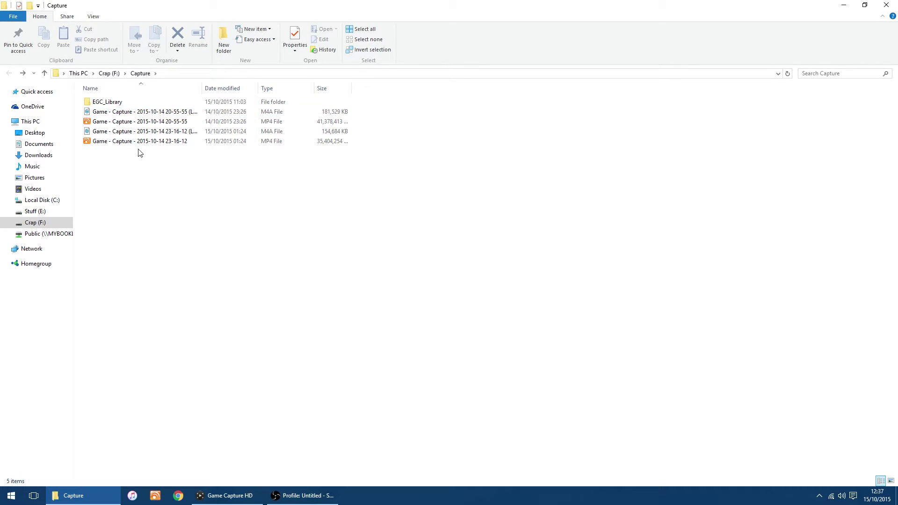
double_click(101, 102)
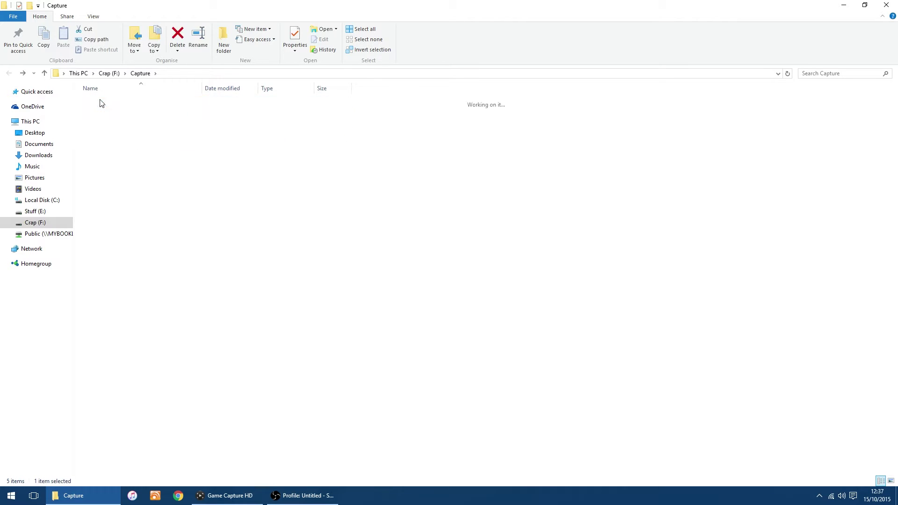
double_click(101, 103)
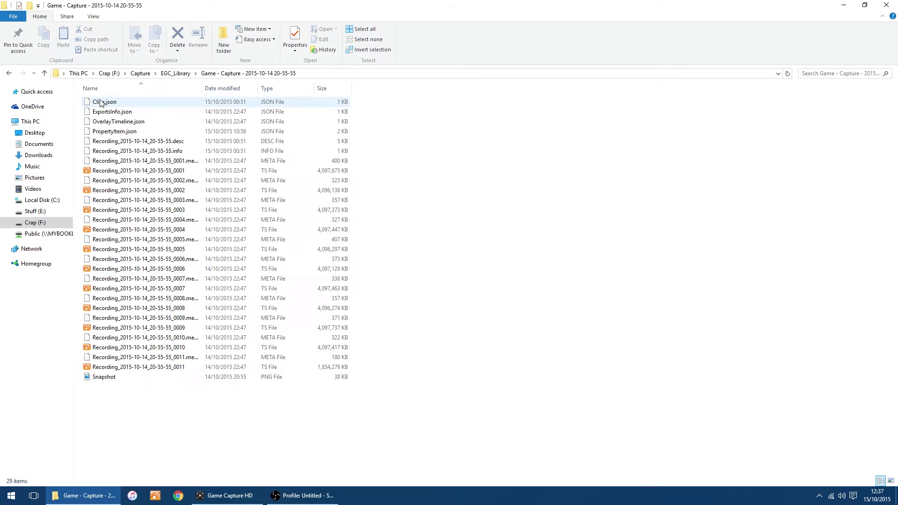
Step: Play Recording_2015-10-14_20-55-55_0003 full screen, switch to the third audio track, then exit full screen
double_click(122, 210)
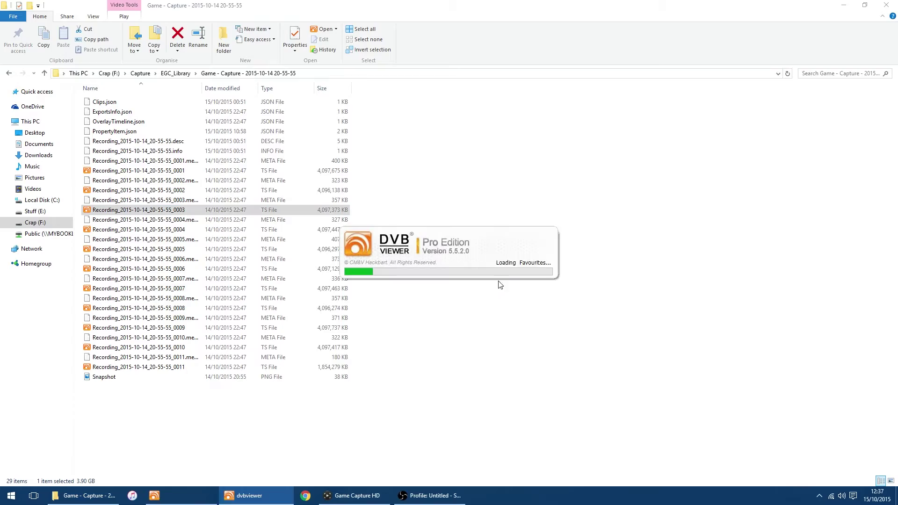
double_click(629, 302)
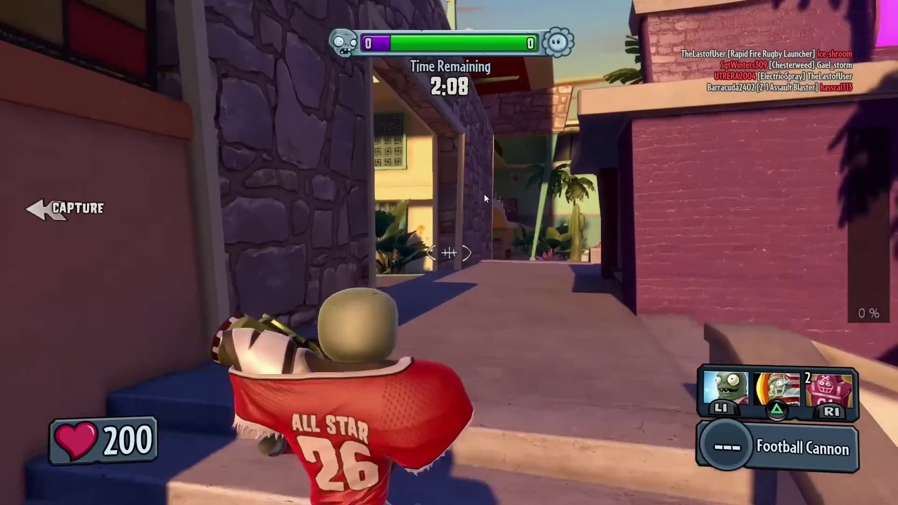
right_click(484, 195)
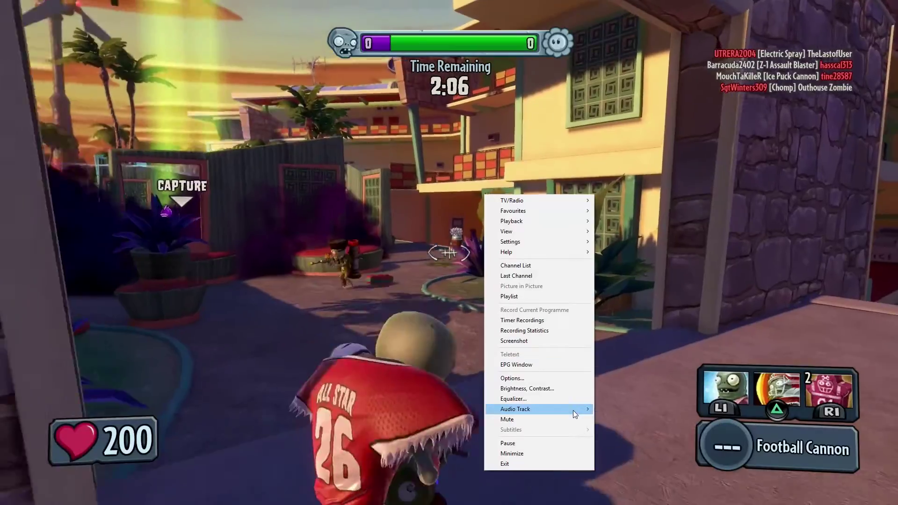
mouse_move(573, 411)
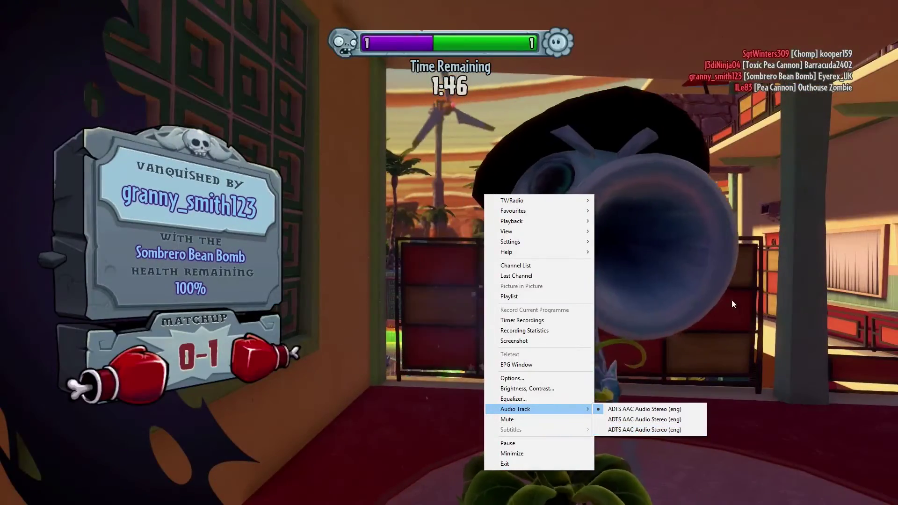
left_click(729, 276)
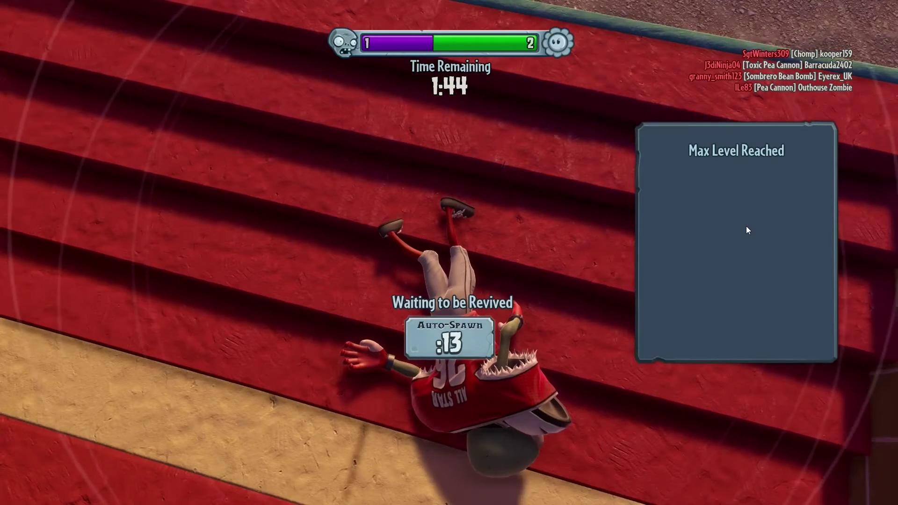
double_click(689, 189)
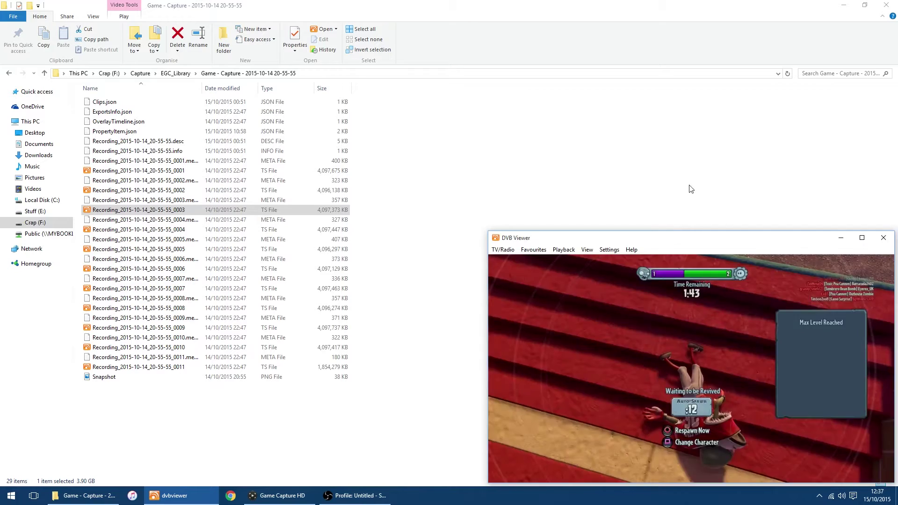
Step: Close DVB Viewer, launch VideoReDo TVSuite and load Recording_2015-10-14_20-55-55_0003.ts
left_click(892, 241)
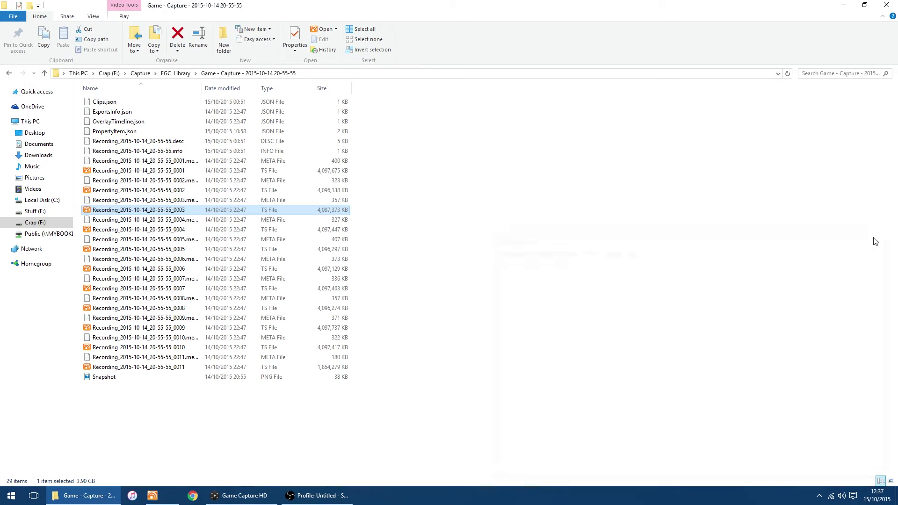
left_click(11, 495)
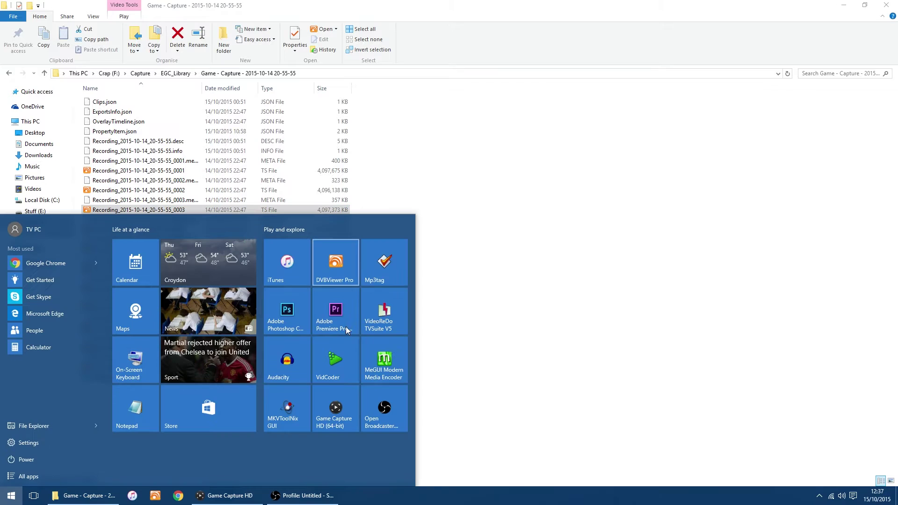
left_click(387, 322)
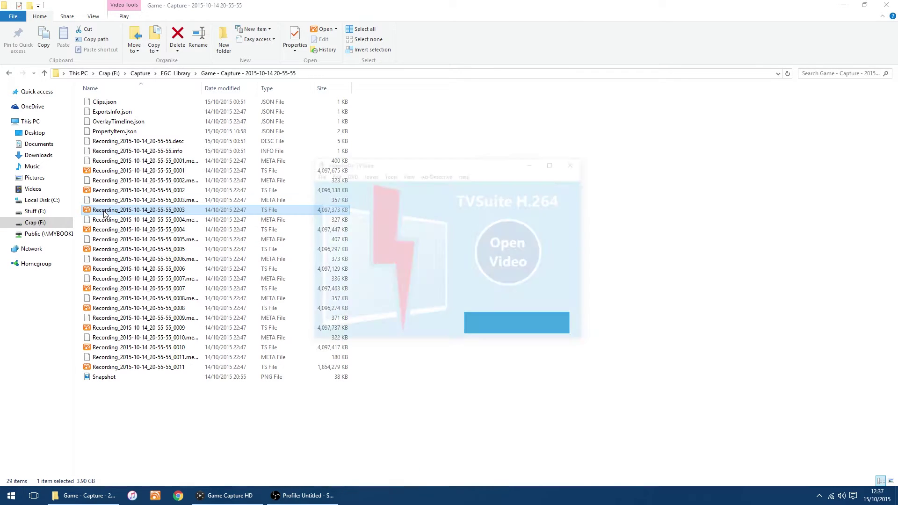
left_click_drag(233, 219, 505, 252)
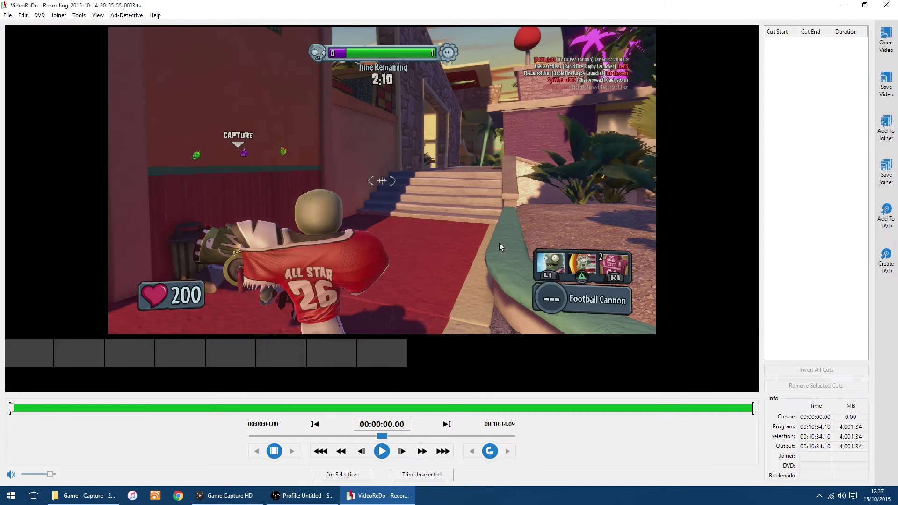
Step: Select 00:03:06.29 to 00:04:11.03 and trim away everything unselected
left_click_drag(12, 412, 306, 410)
left_click(314, 424)
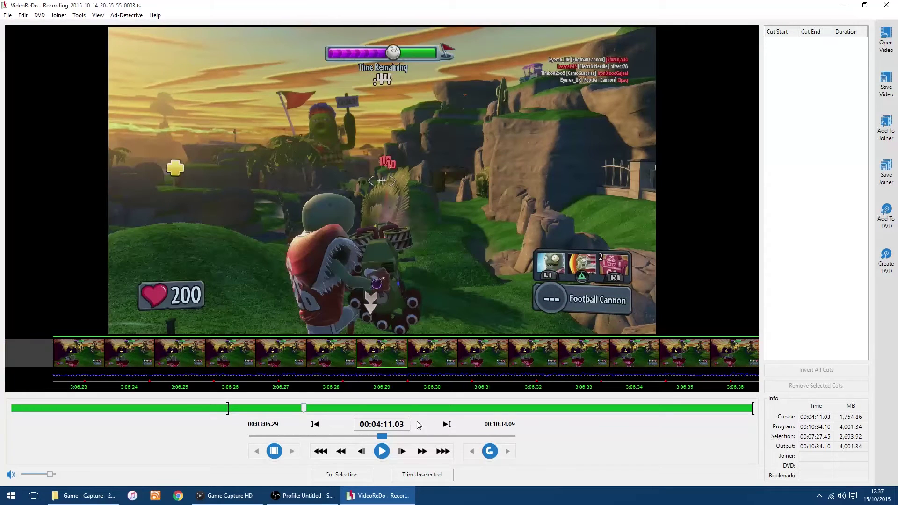
left_click(447, 424)
left_click(422, 475)
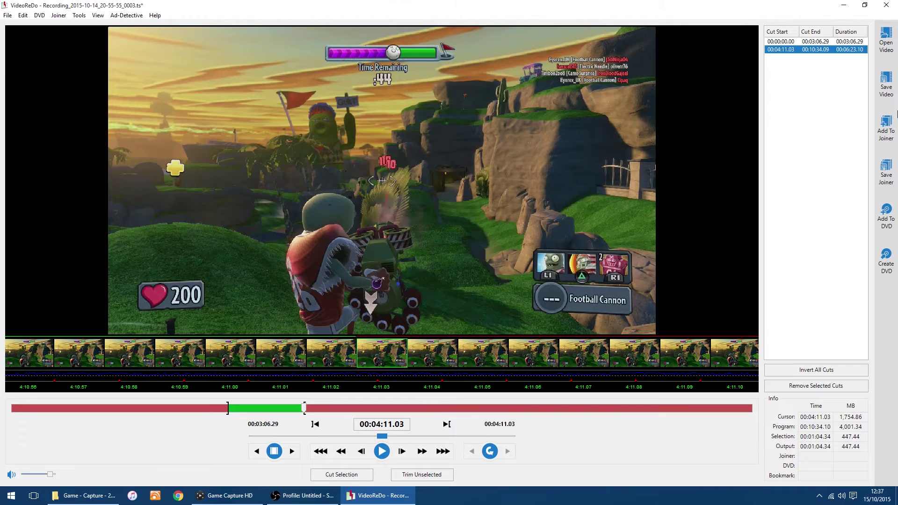
Step: Save Recording_2015-10-14_20-55-55_0003.mp4 as H.264 MP4 (*.mp4) in Videos and confirm completion
left_click(893, 83)
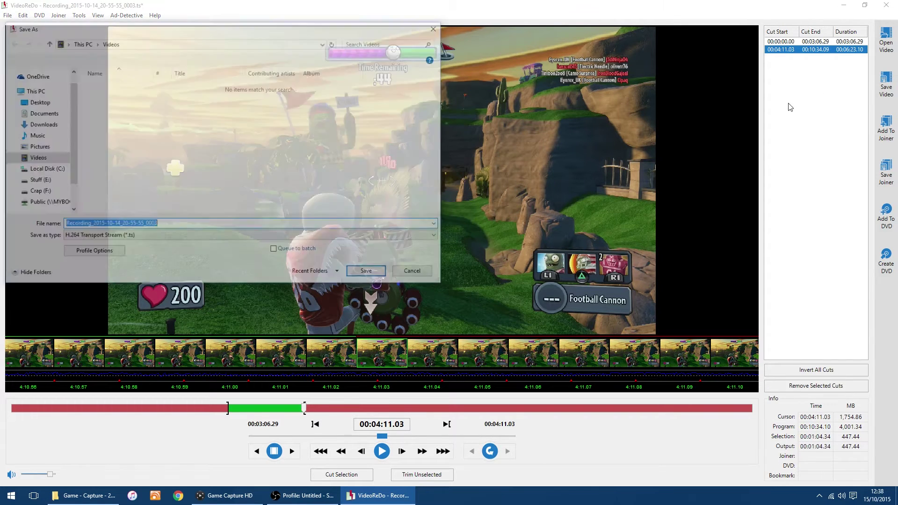
left_click(178, 237)
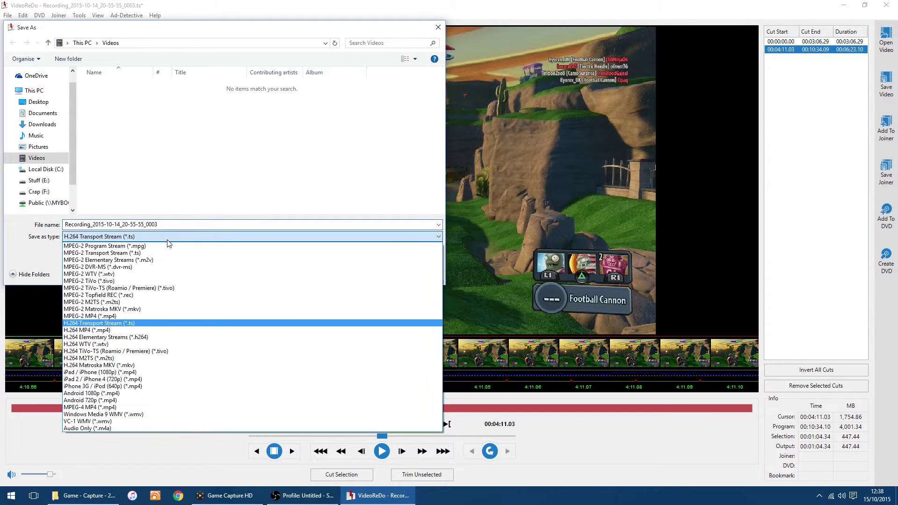
left_click(105, 333)
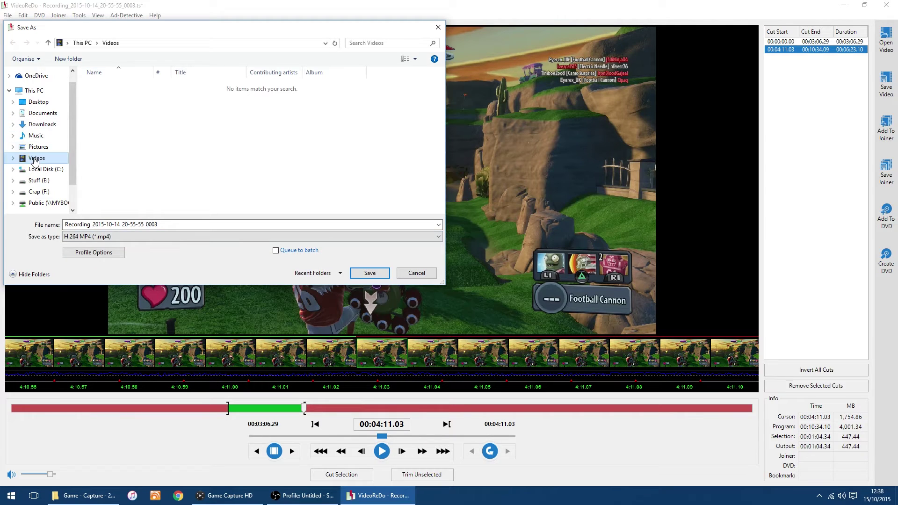
left_click(38, 158)
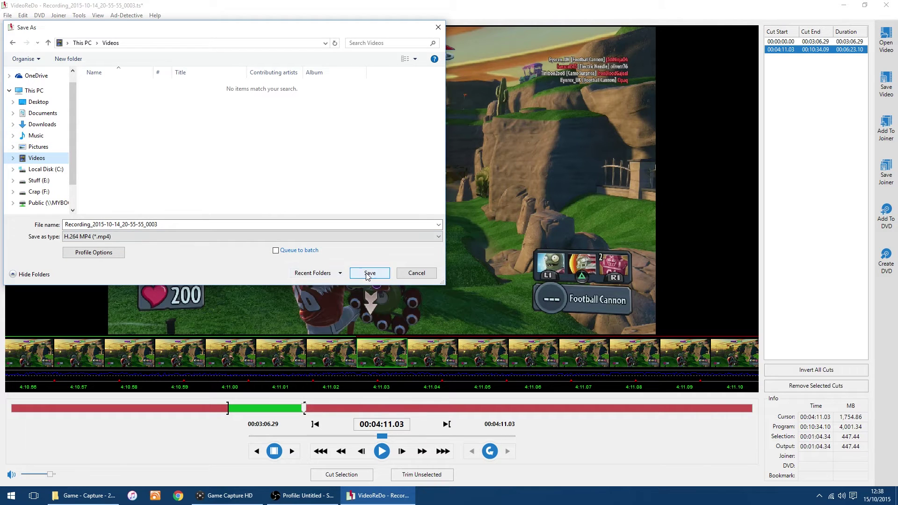
left_click(369, 273)
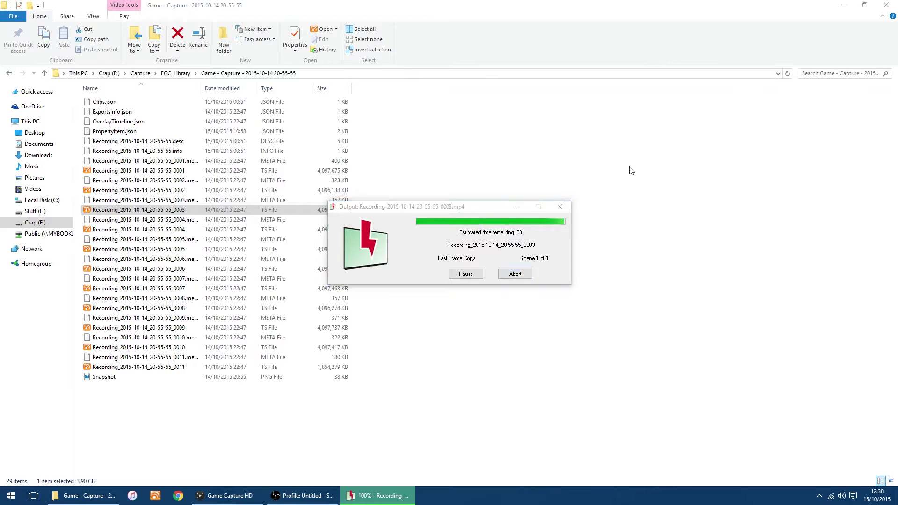
left_click(524, 323)
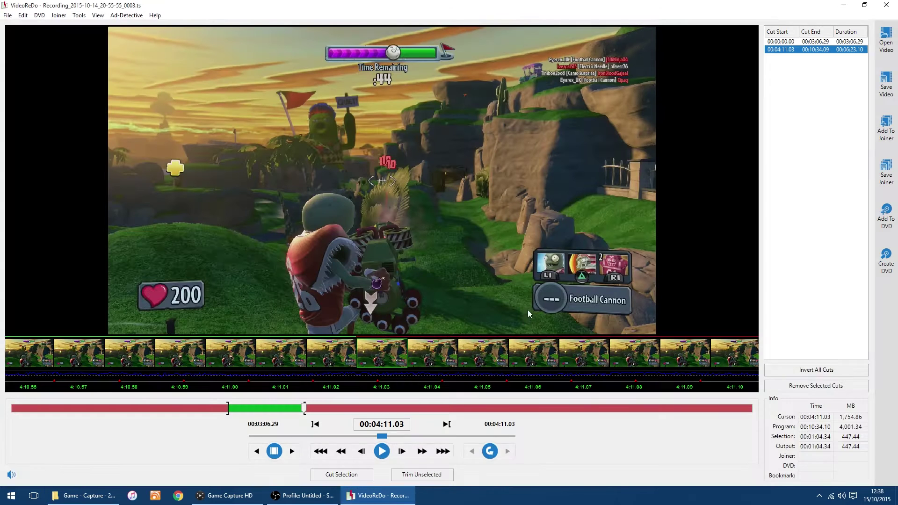
Step: Minimise VideoReDo and play the exported recording from Videos in DVB Viewer
left_click(844, 6)
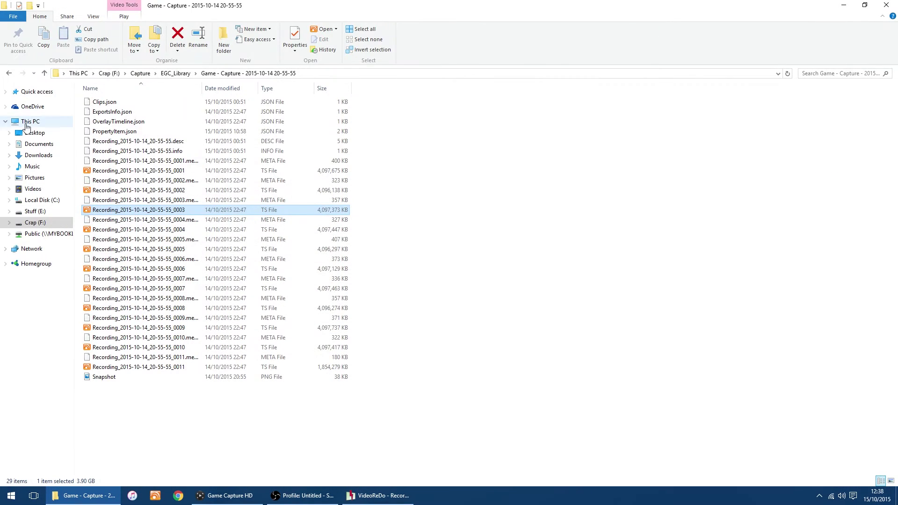
left_click(31, 189)
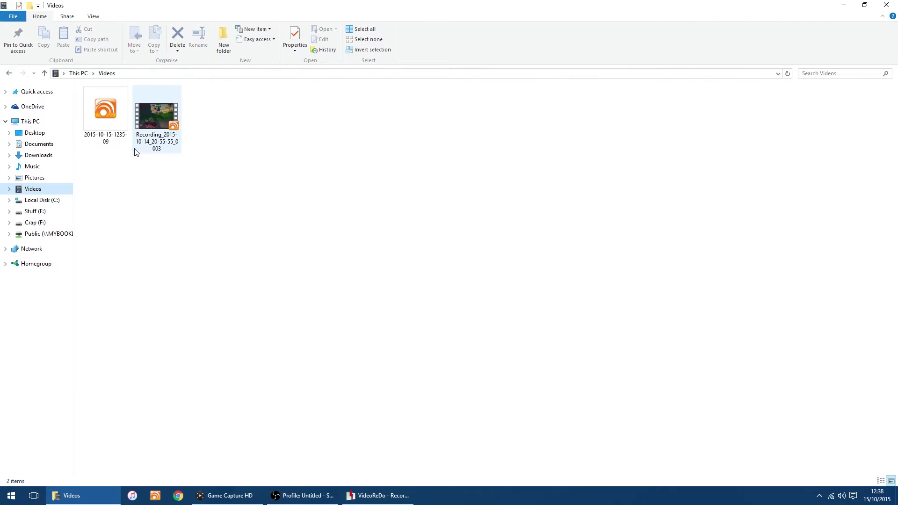
double_click(160, 118)
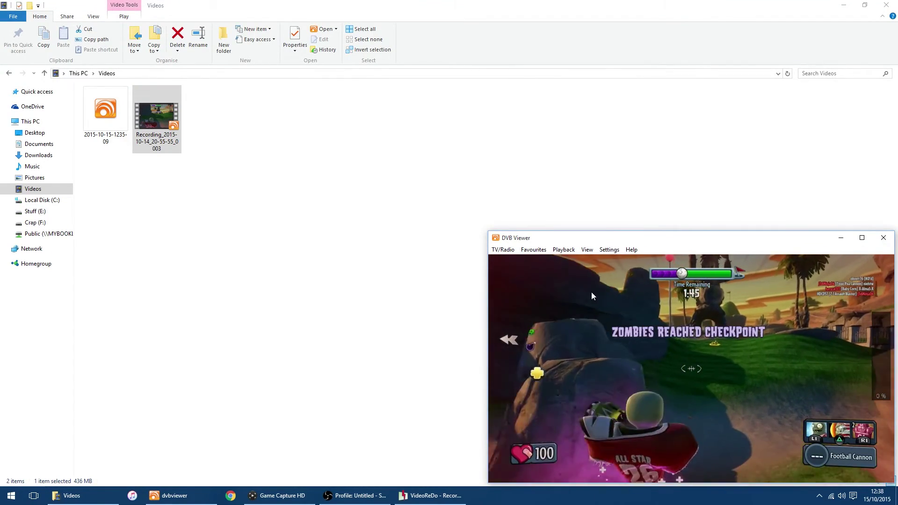
Step: Switch the exported clip's playback to the second audio track
right_click(591, 292)
mouse_move(673, 232)
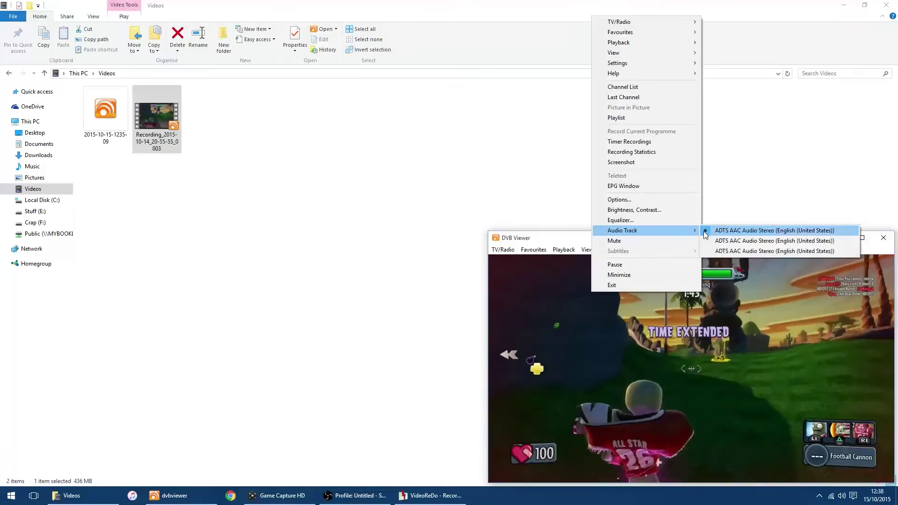
left_click(732, 251)
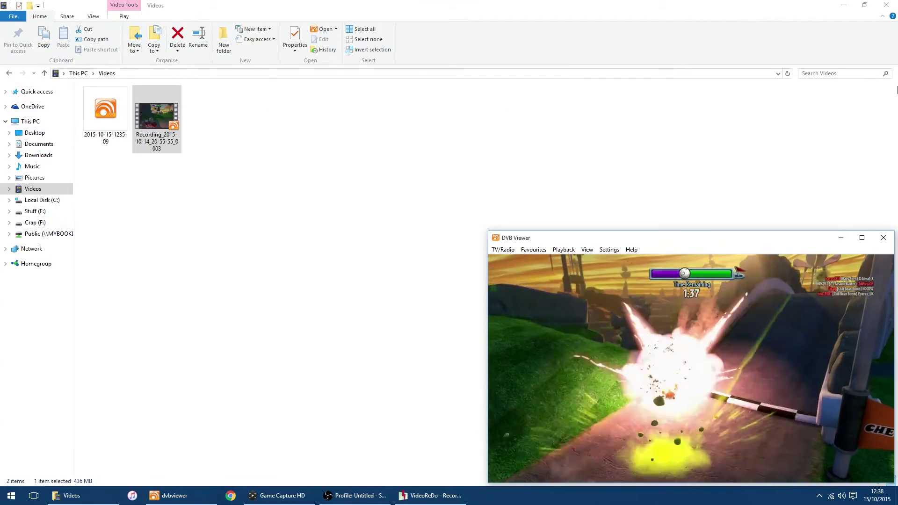
left_click(843, 7)
Step: Open the Capture folder, play the full 20-55-55 MP4 skipping ahead, then close DVB Viewer
left_click(844, 8)
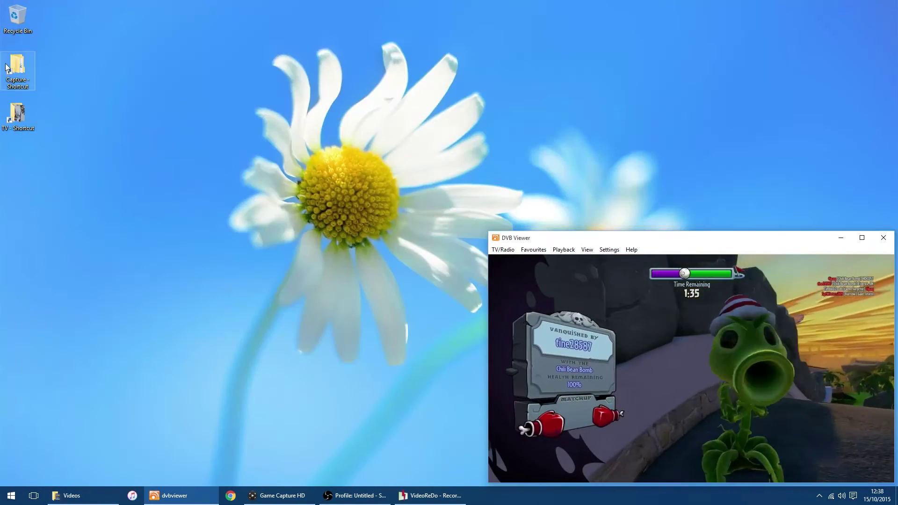
double_click(18, 60)
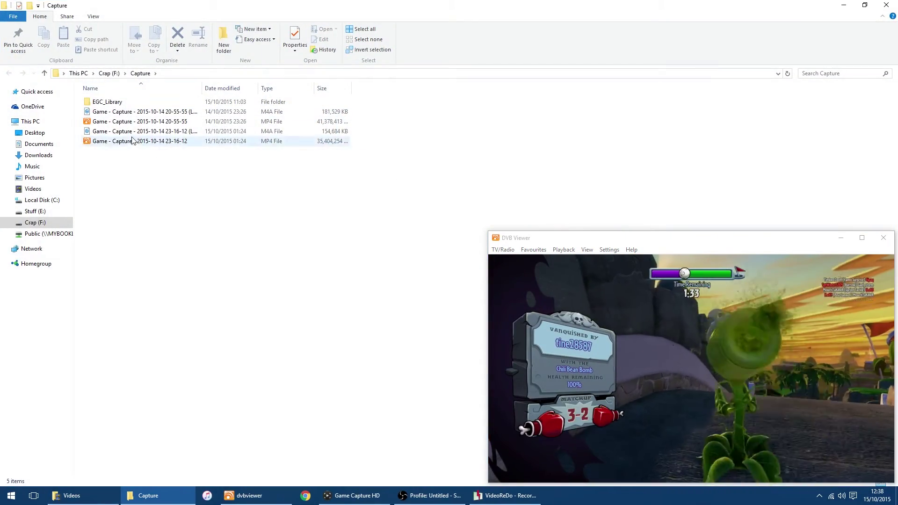
double_click(109, 122)
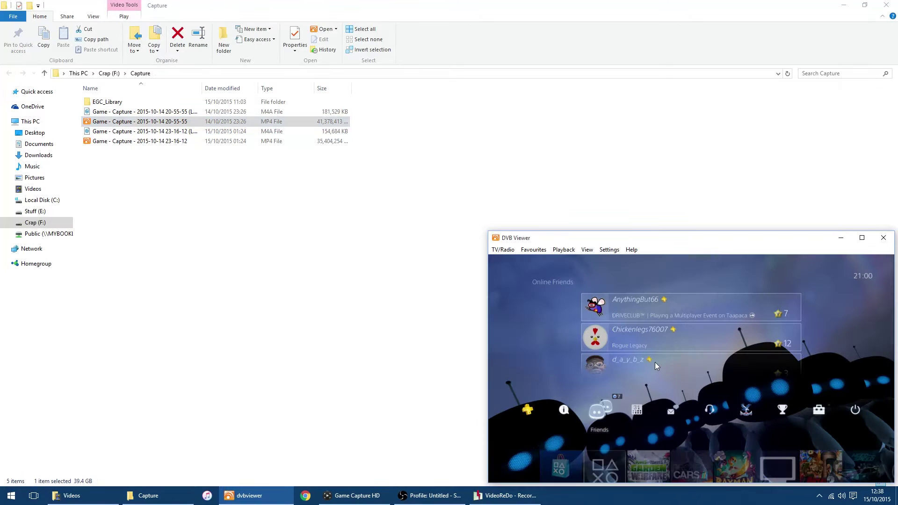
left_click(656, 444)
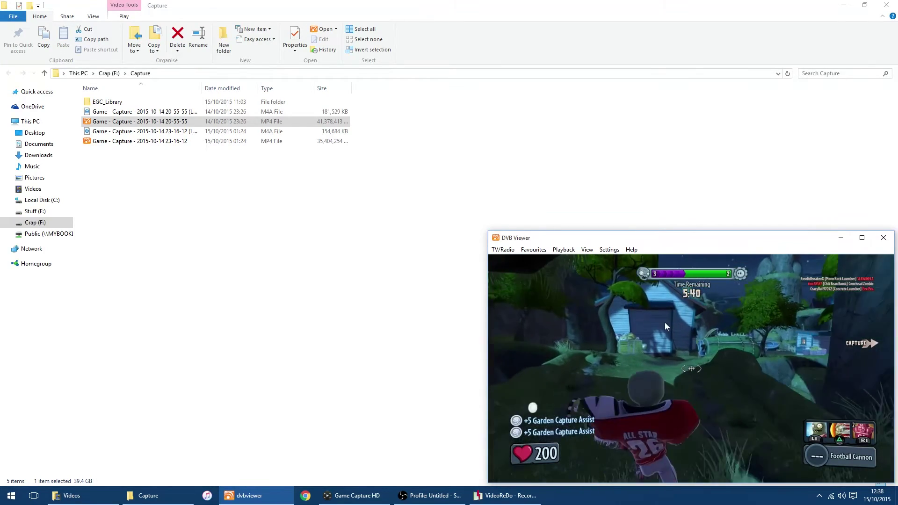
right_click(665, 329)
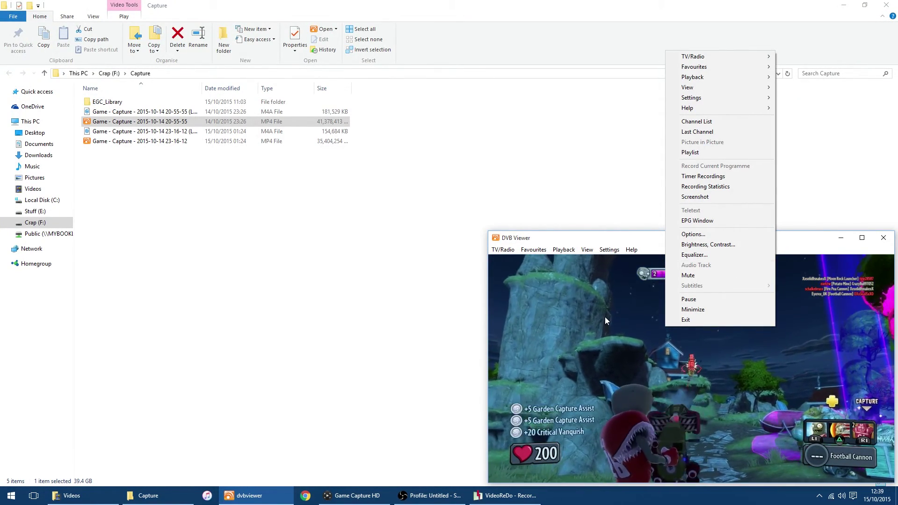
left_click(611, 319)
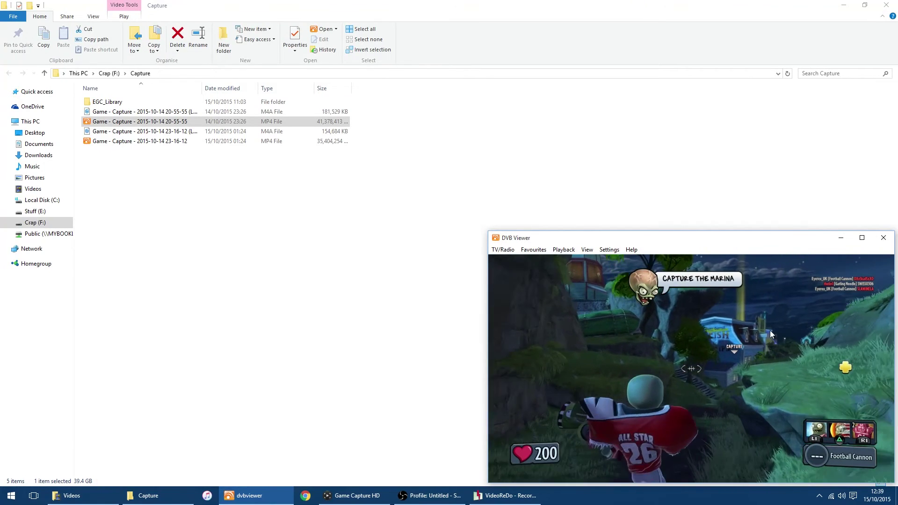
left_click(883, 238)
Step: Compare the 23-16-12 M4A and 20-55-55 MP4 files in Capture, then clear the selection
left_click(132, 132)
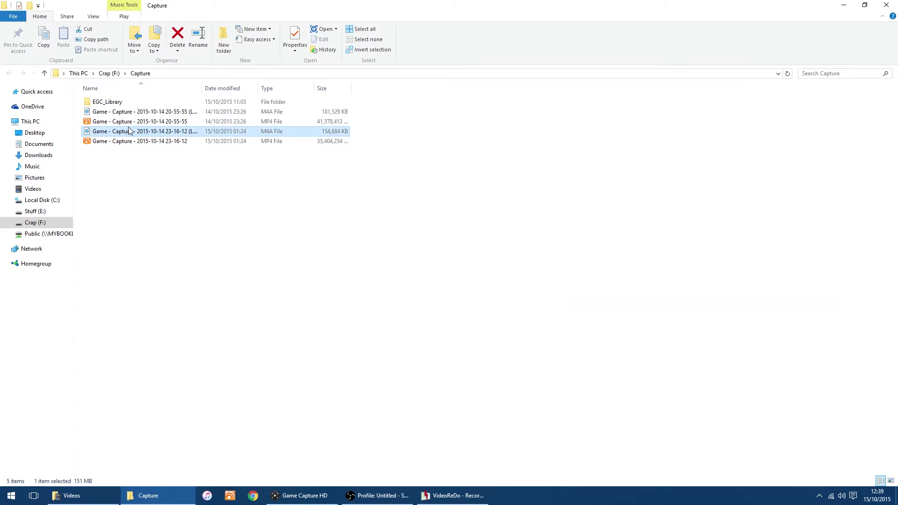
left_click(125, 123)
left_click(122, 131)
left_click(124, 123)
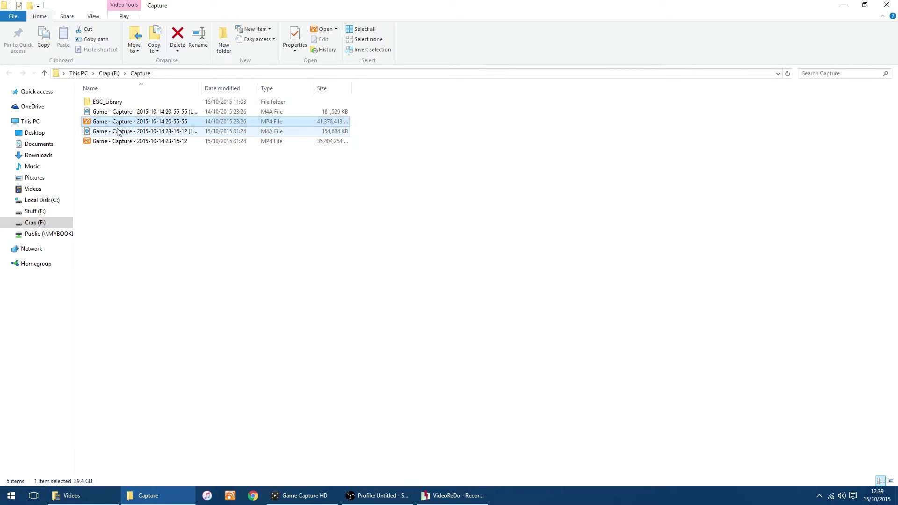
left_click(117, 130)
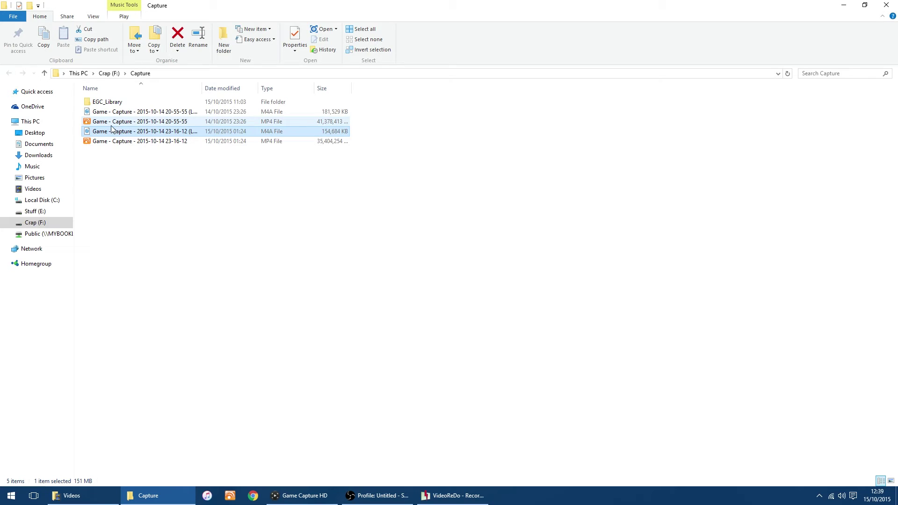
left_click(171, 179)
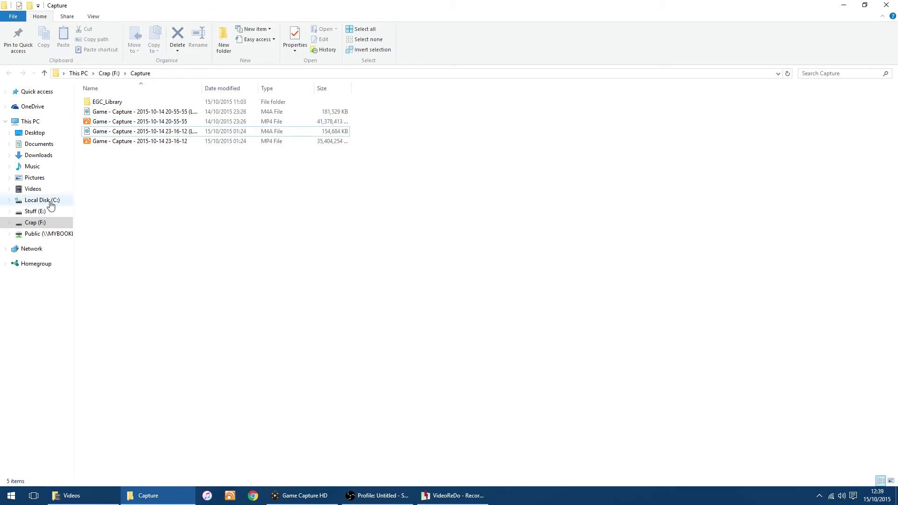
left_click(102, 103)
double_click(102, 102)
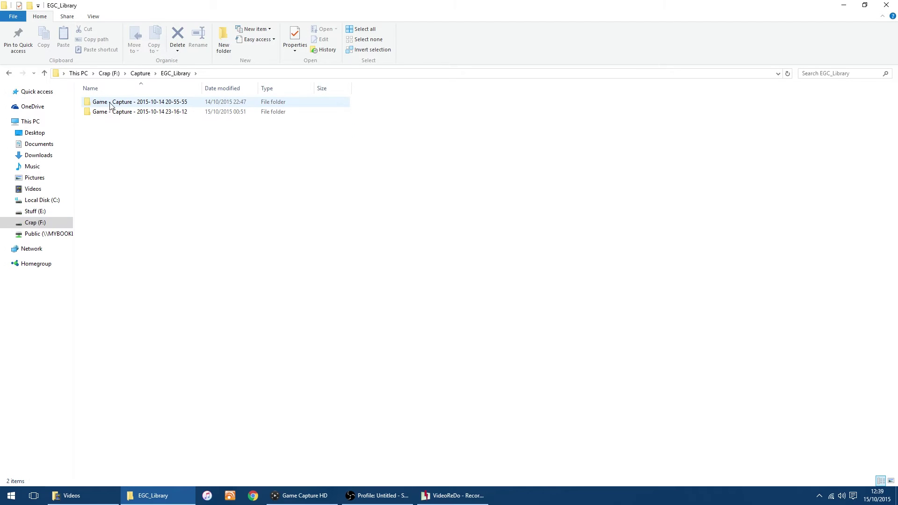
double_click(117, 102)
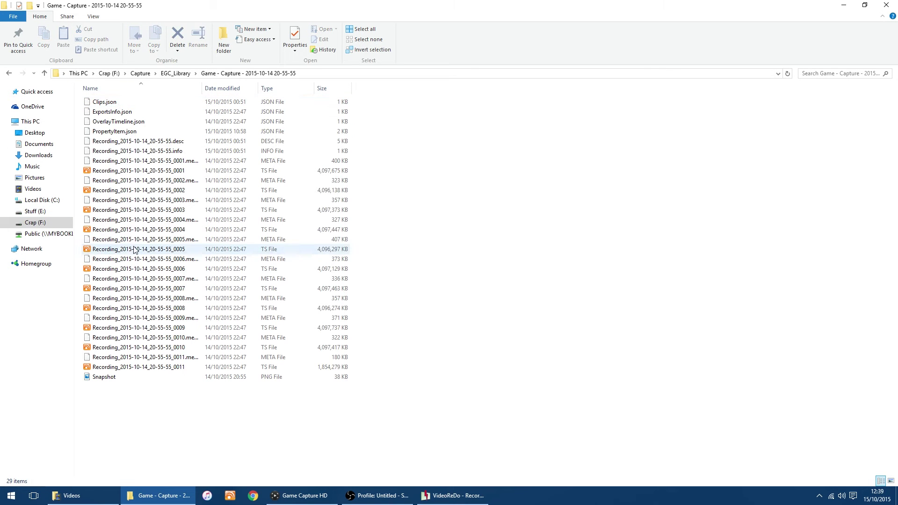
left_click(456, 502)
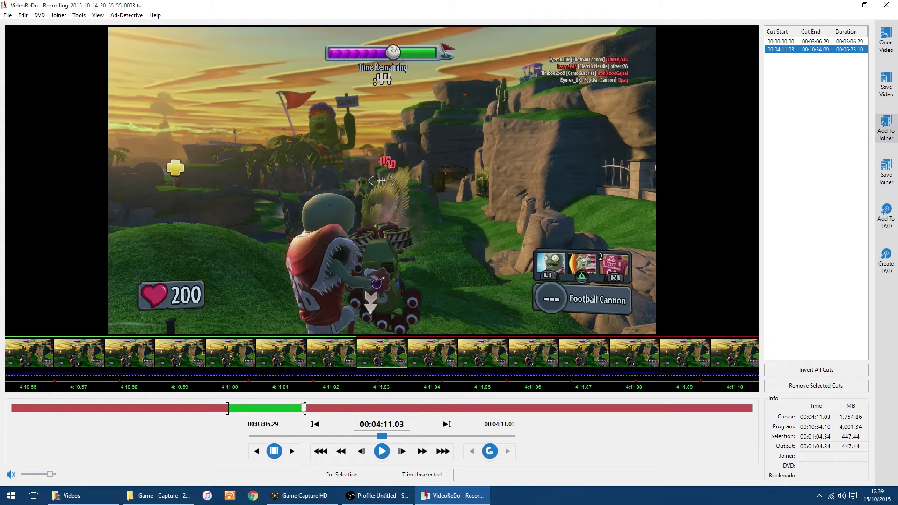
Step: Export Recording_2015-10-14_20-55-55_0003.m4a as Audio Only (*.m4a) into Videos and confirm completion
left_click(886, 84)
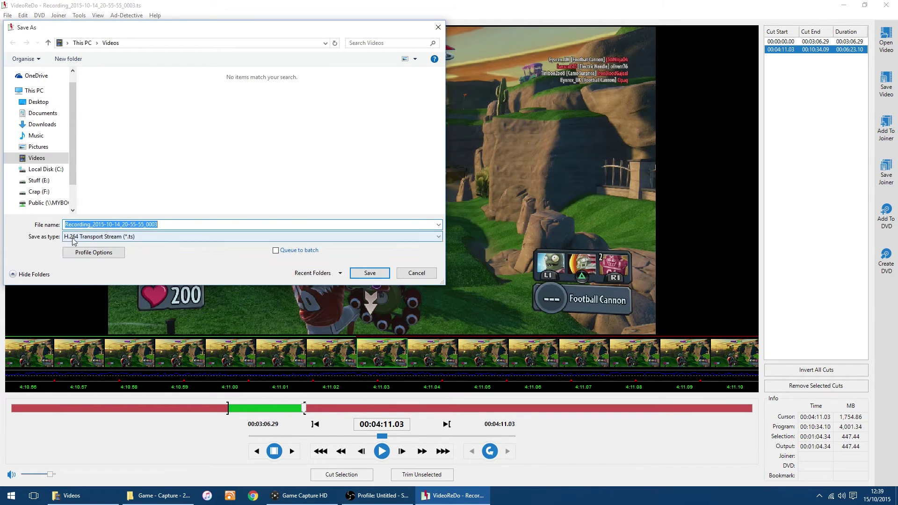
left_click(70, 237)
left_click(70, 428)
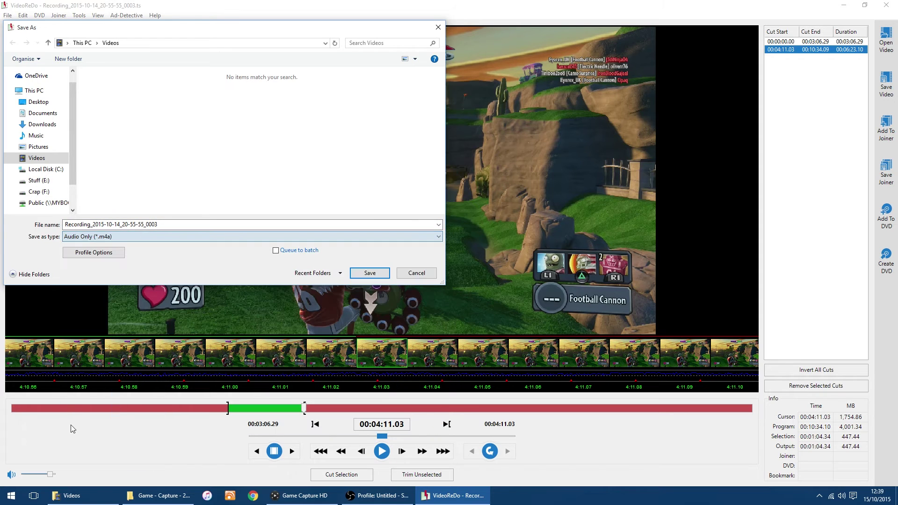
left_click(368, 276)
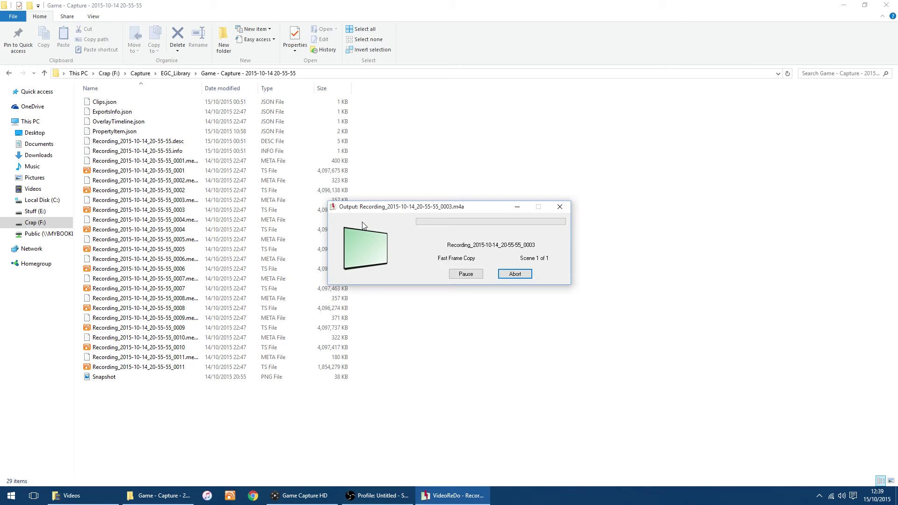
left_click(34, 189)
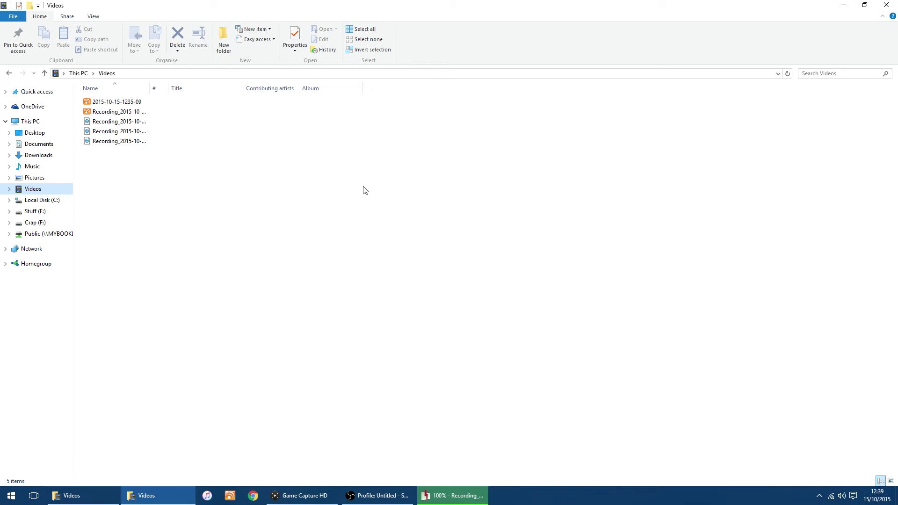
left_click(453, 496)
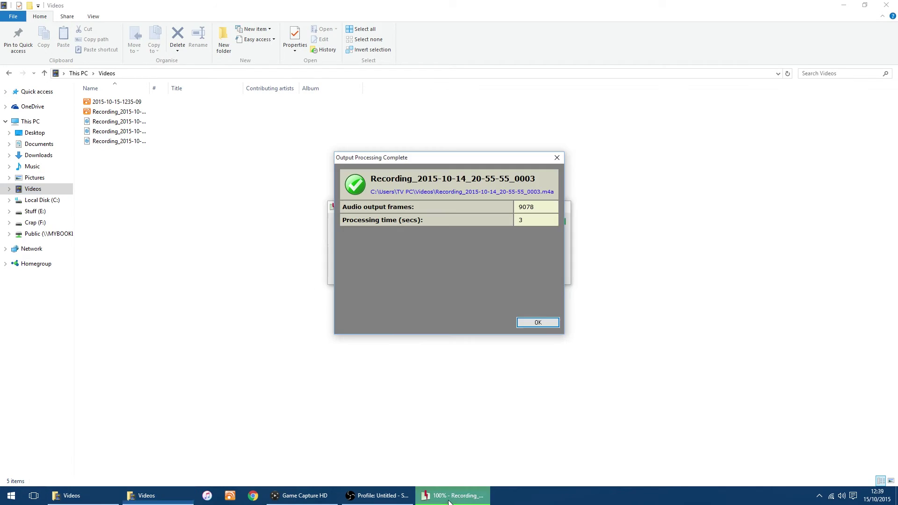
left_click(523, 324)
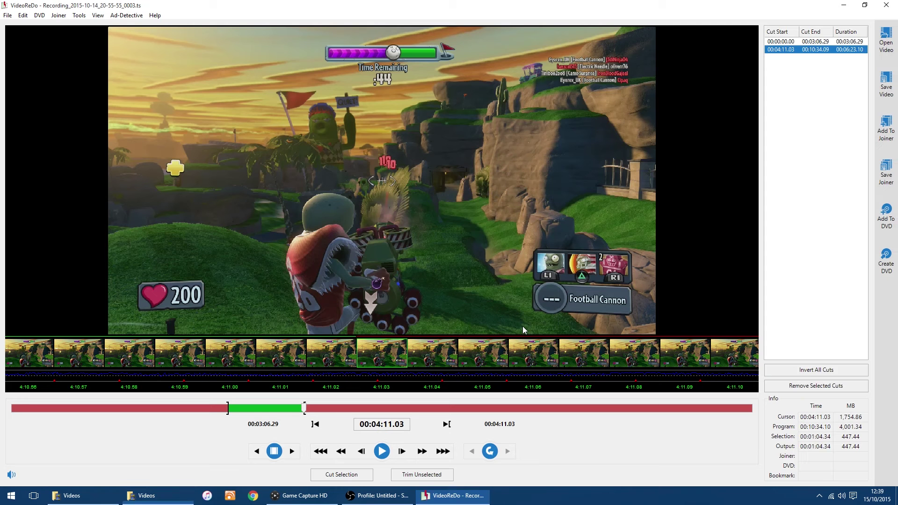
Step: Minimise VideoReDo and check the exported MP4's 436 MB size and 00:01:04 length in Videos
left_click(852, 5)
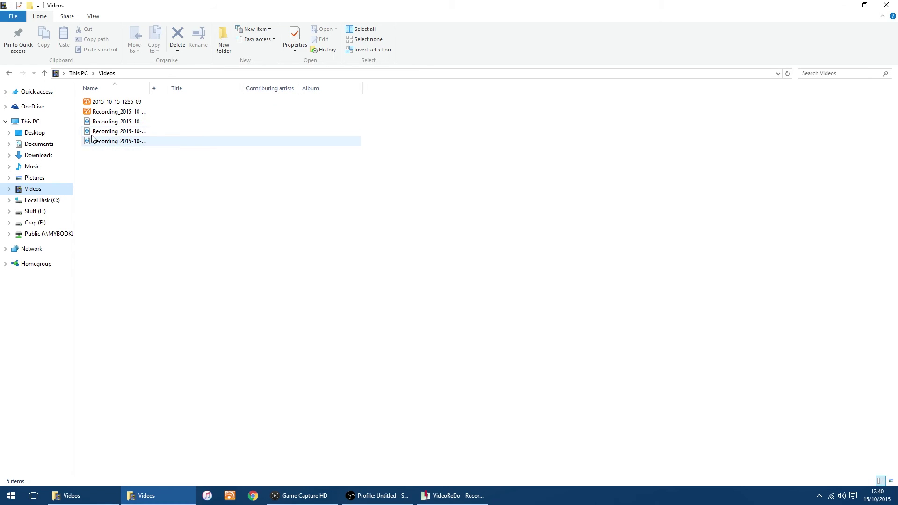
left_click(98, 113)
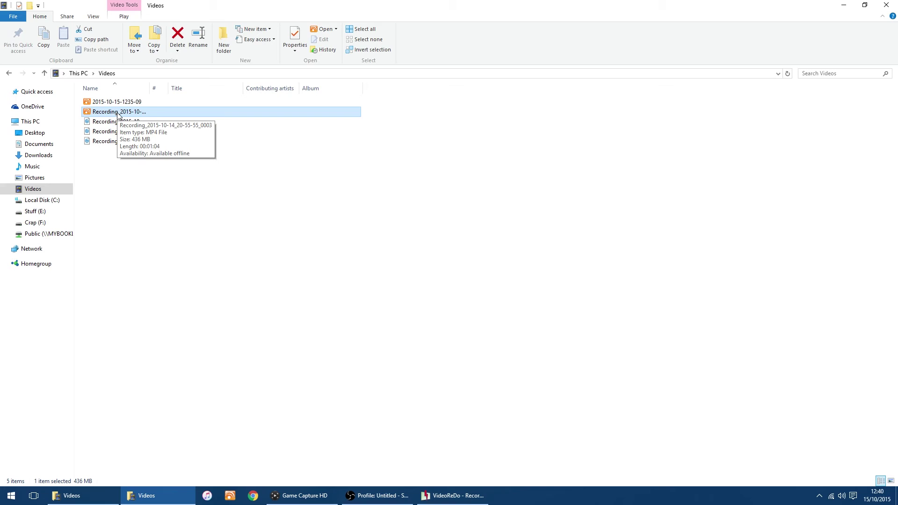
left_click(187, 268)
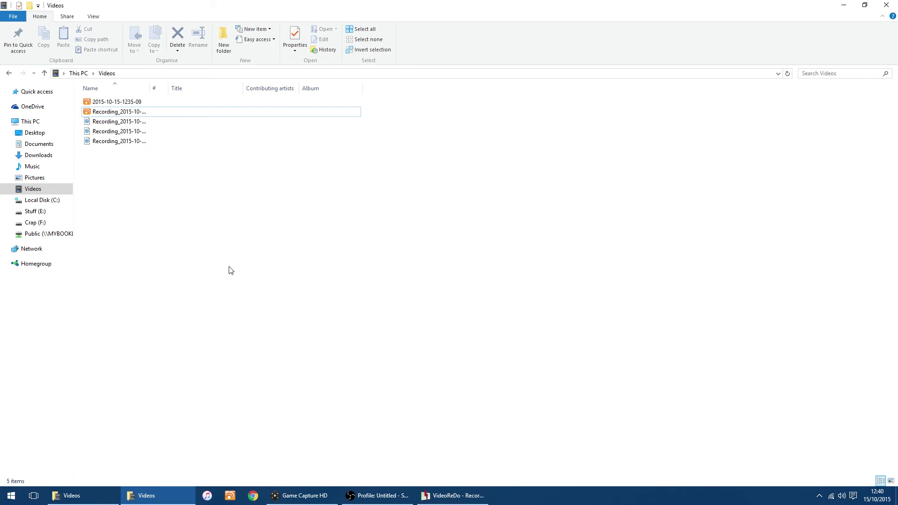